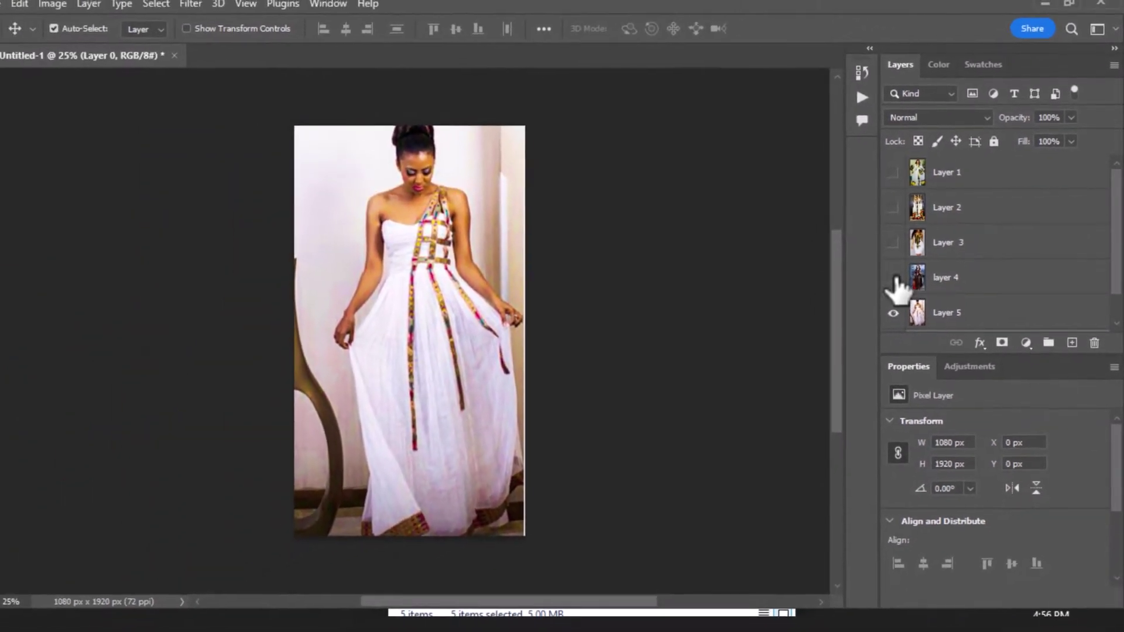
Step: Turn visibility back on for Layer 3, Layer 2 and Layer 1
left_click(897, 241)
left_click(890, 215)
left_click(889, 179)
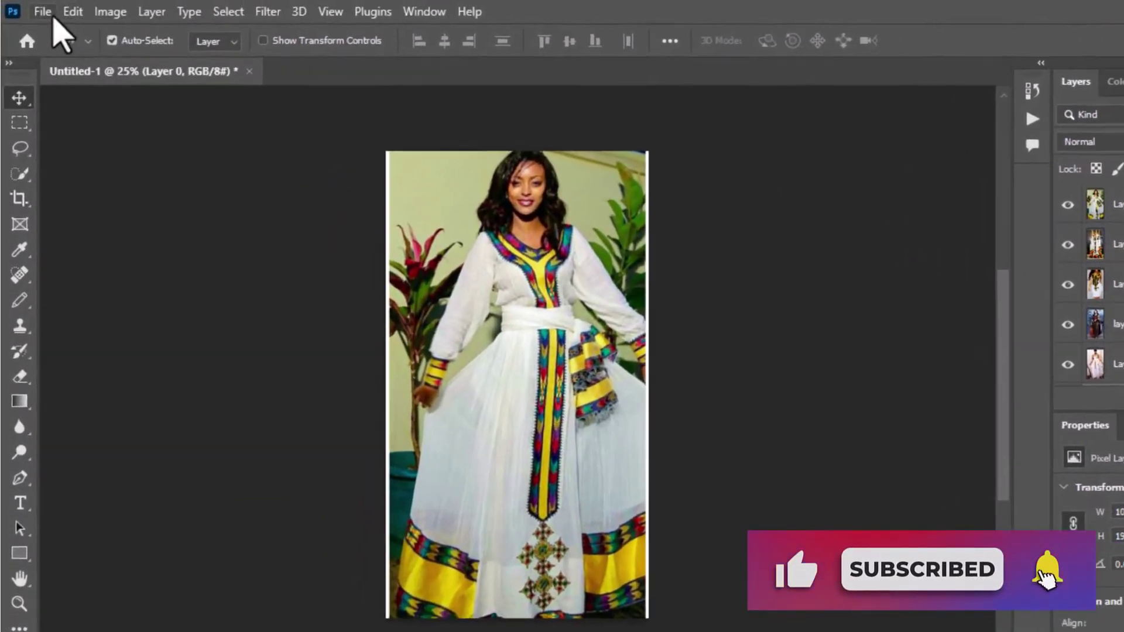
left_click(35, 10)
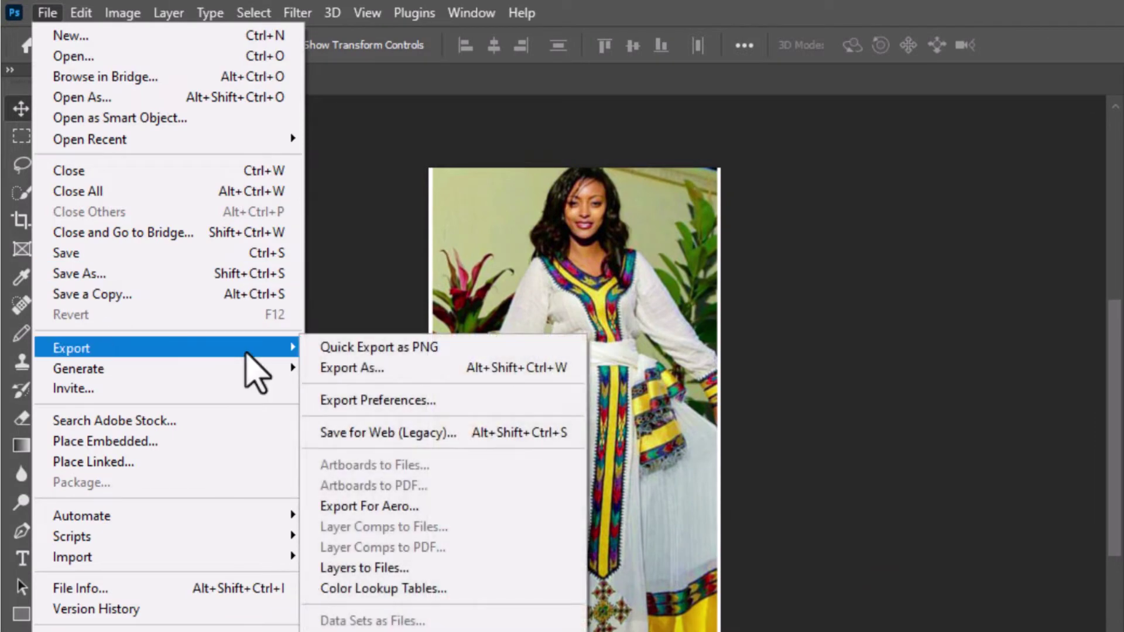
mouse_move(72, 348)
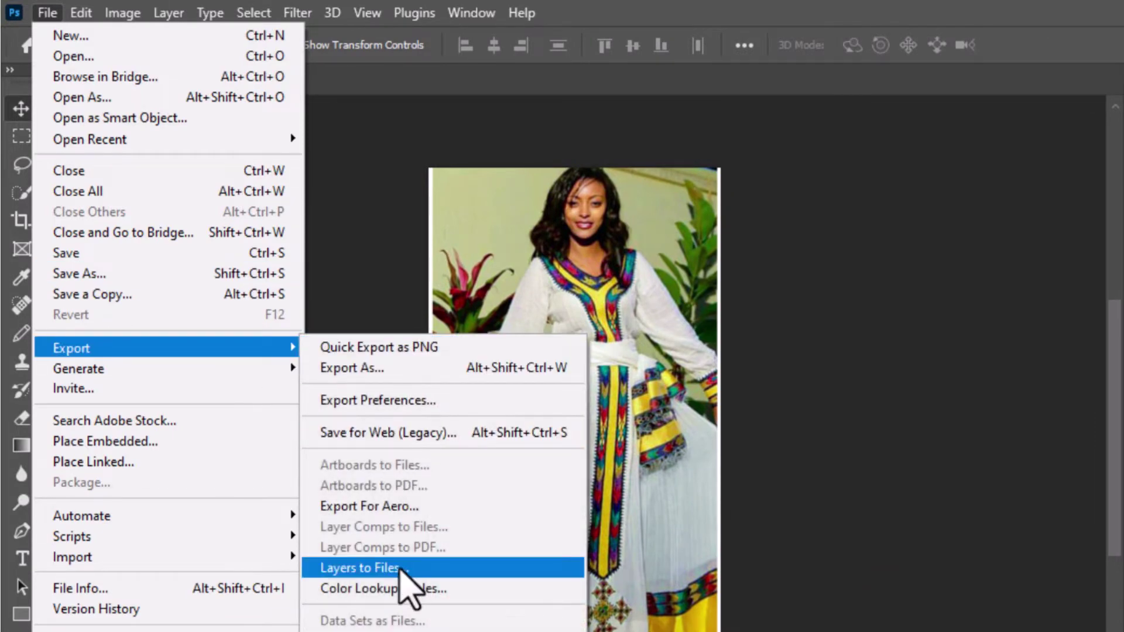
Step: Open the Export Layers To Files dialog from File > Export
left_click(527, 569)
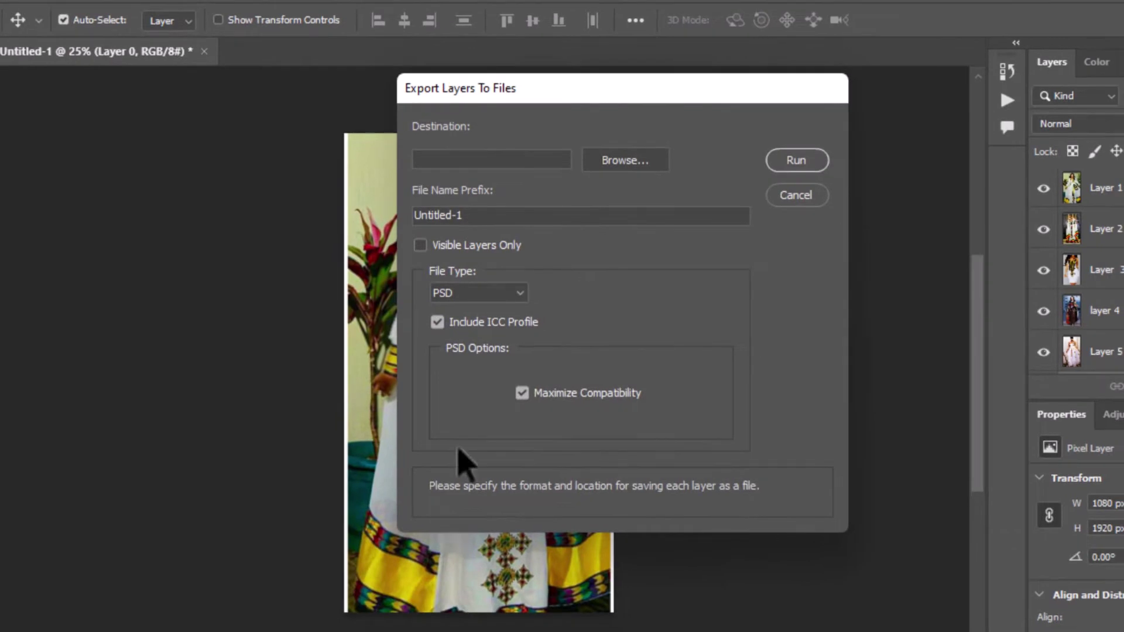
Step: Create a Desktop folder named DEMO FOLDER and set it as the export destination
left_click(642, 161)
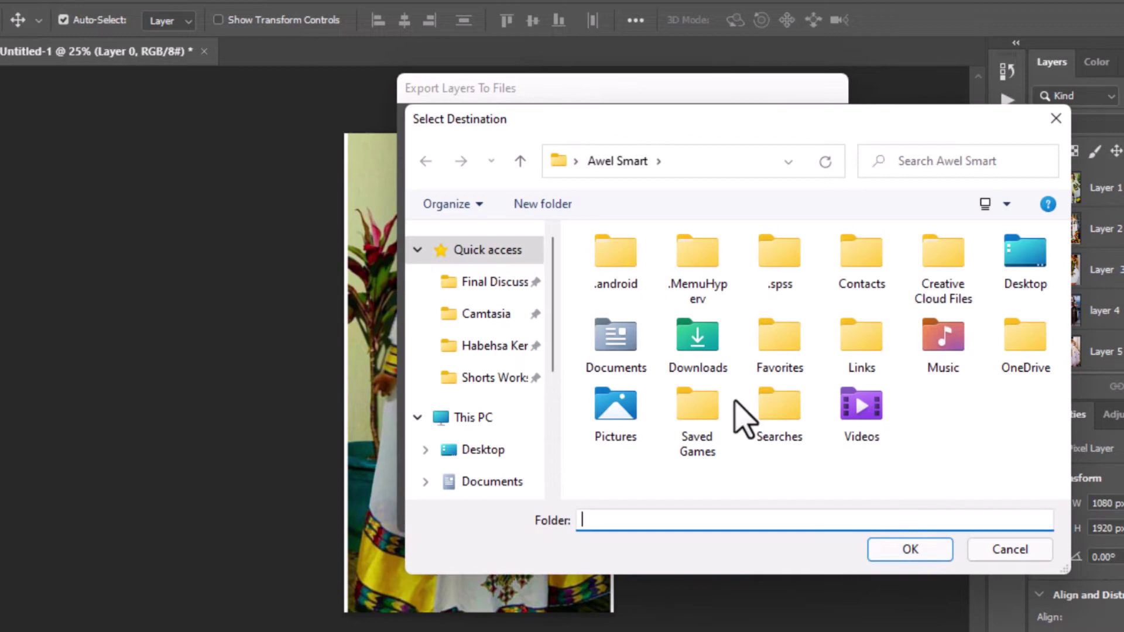
left_click(483, 449)
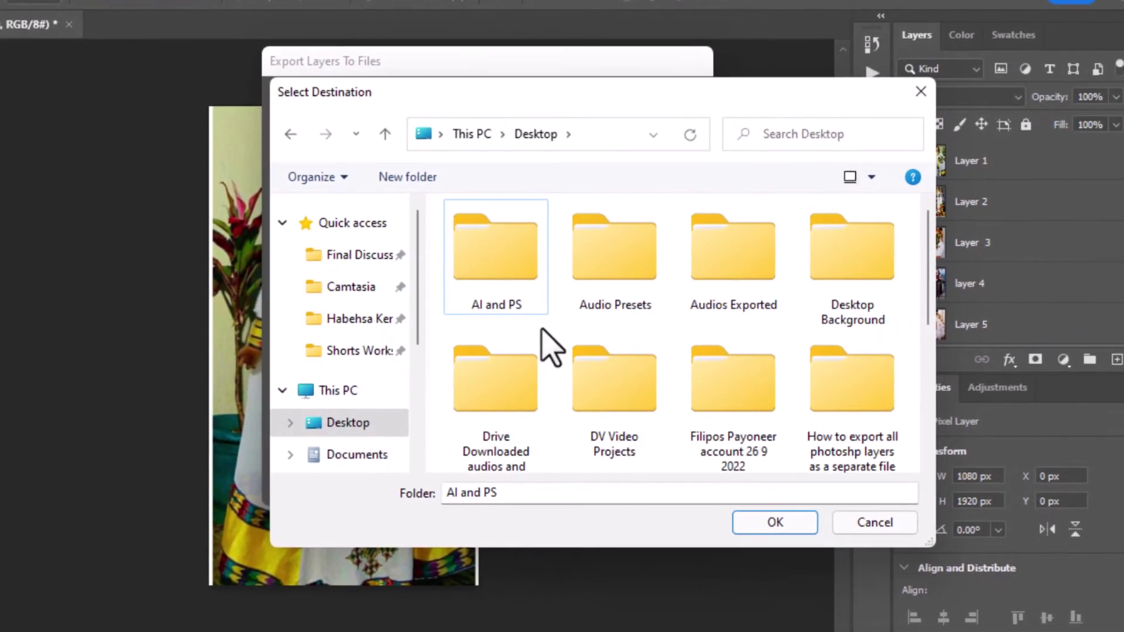
key("ctrl+shift+n")
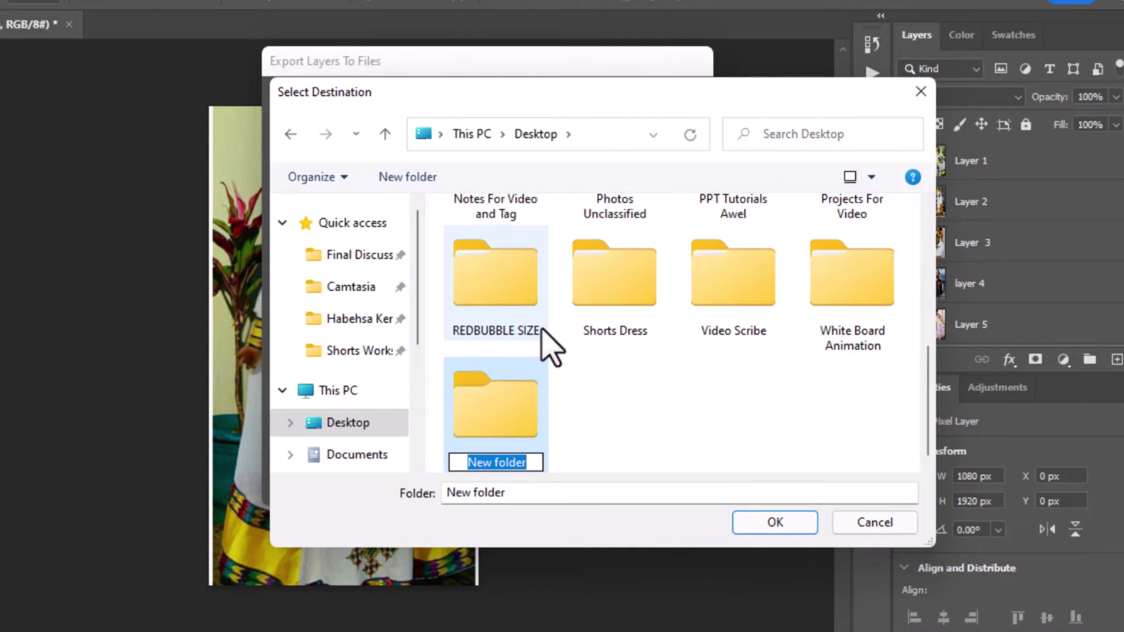
type("DEMO FOLDER")
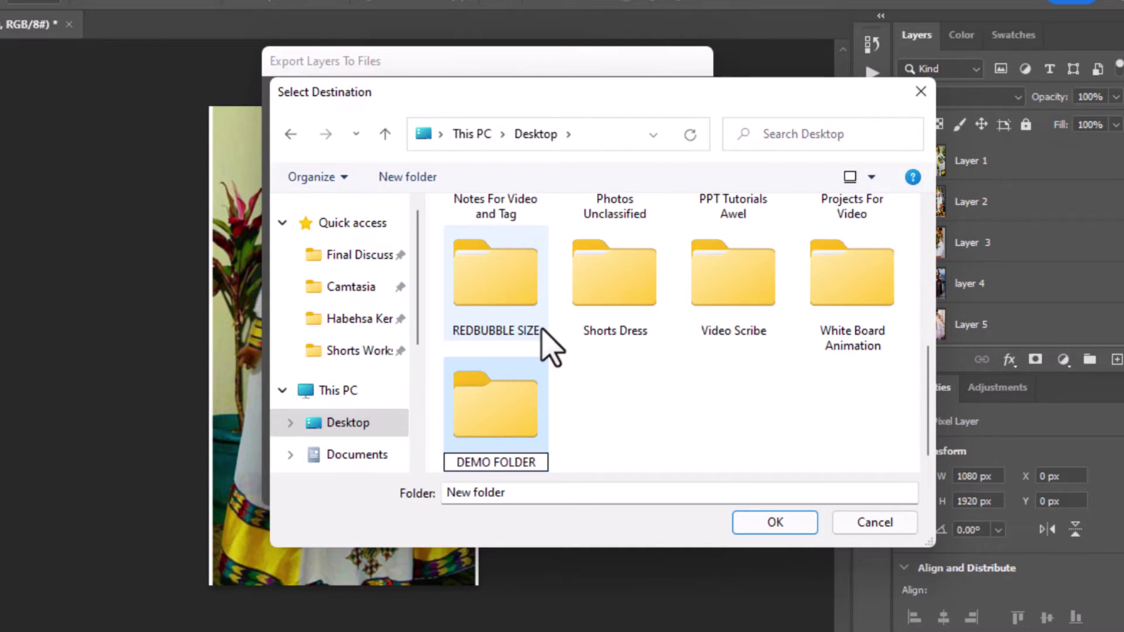
key("Return")
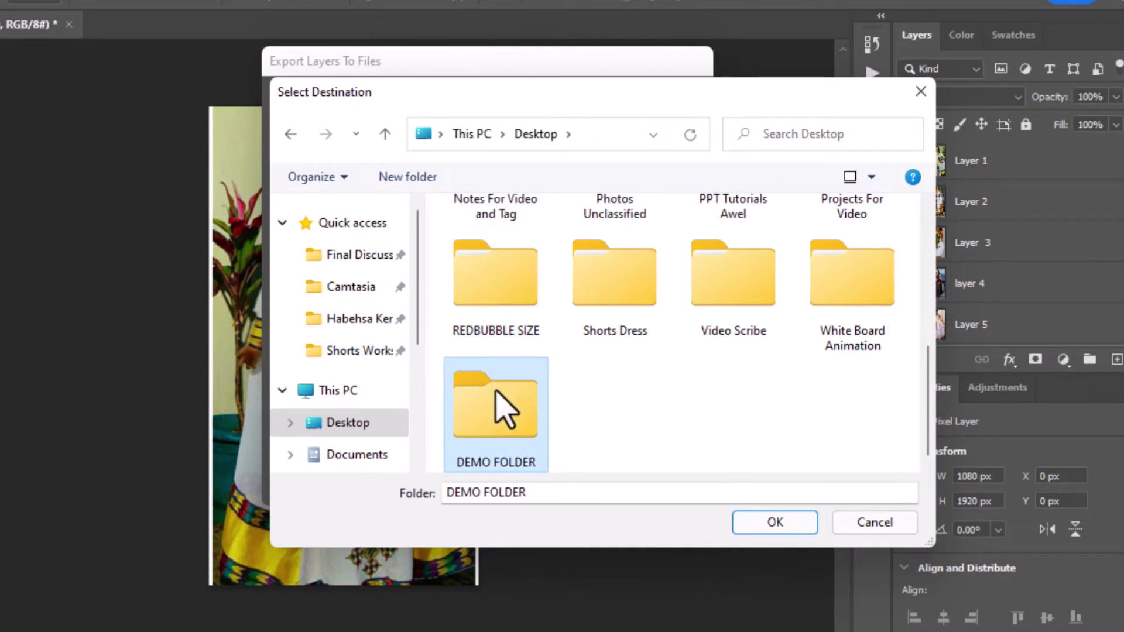
left_click(768, 526)
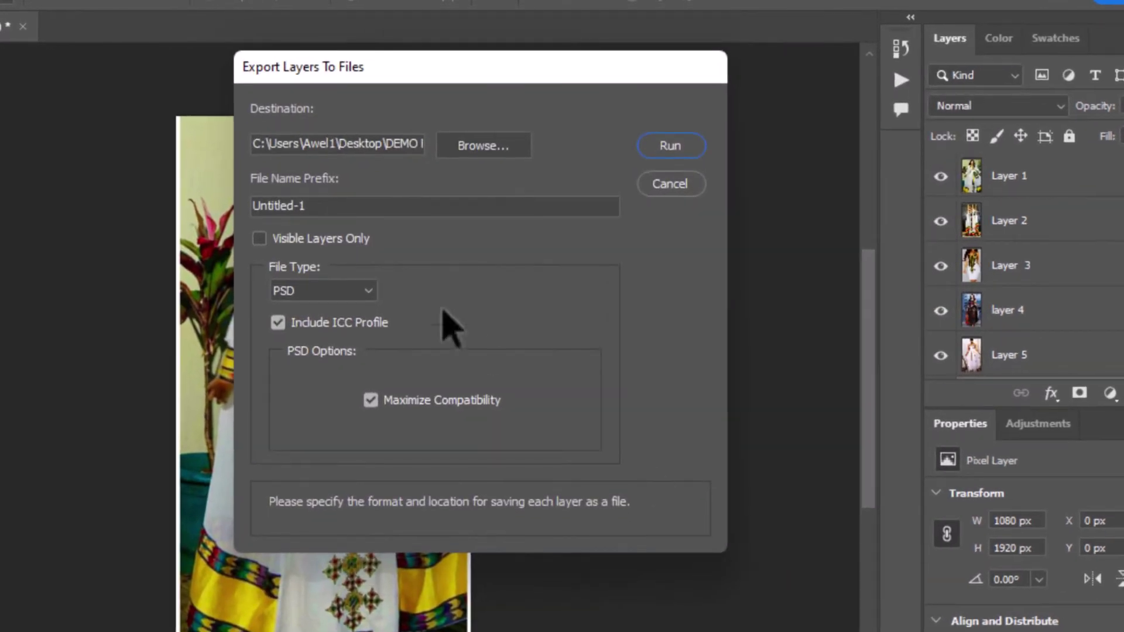
Step: Set the file name prefix to Dress and the file type to JPEG at quality 12
left_click_drag(343, 200, 227, 199)
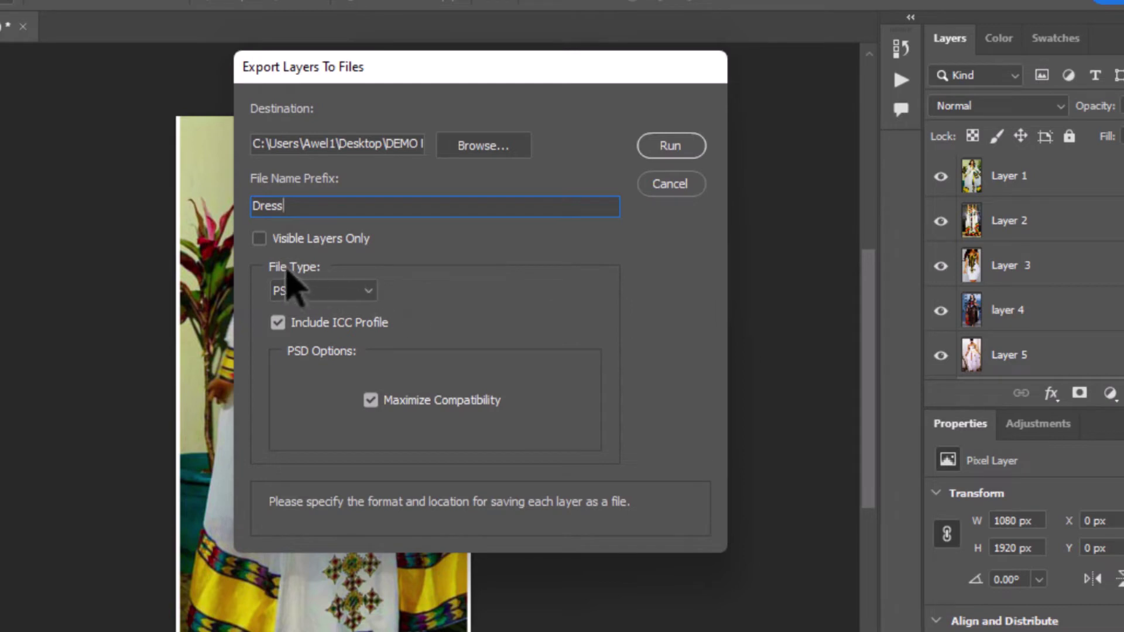
left_click(344, 291)
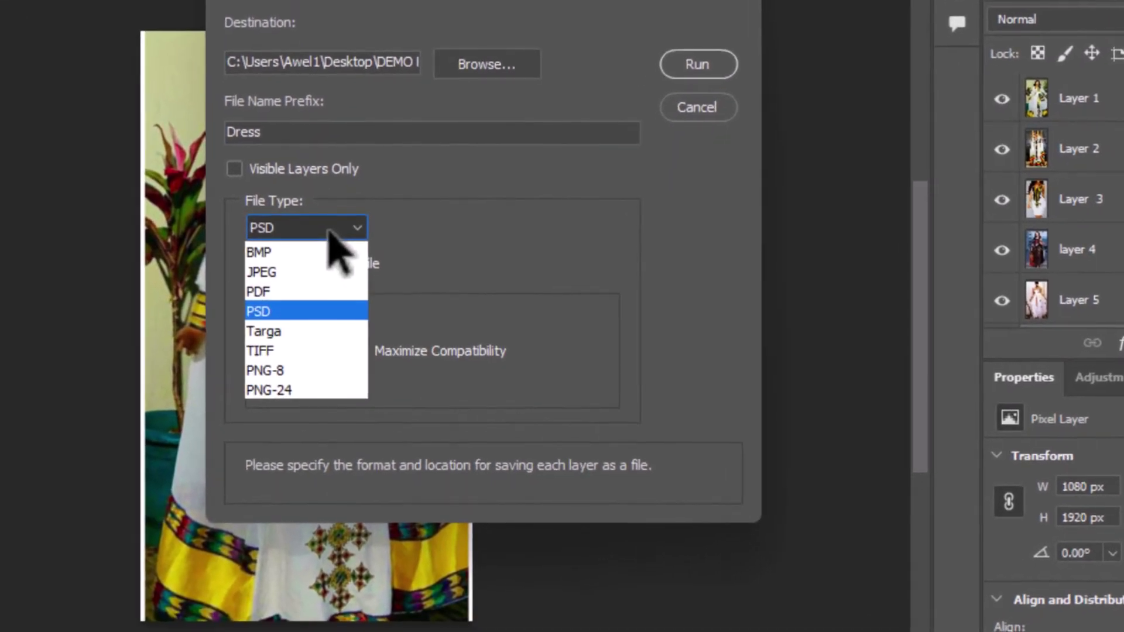
left_click(307, 272)
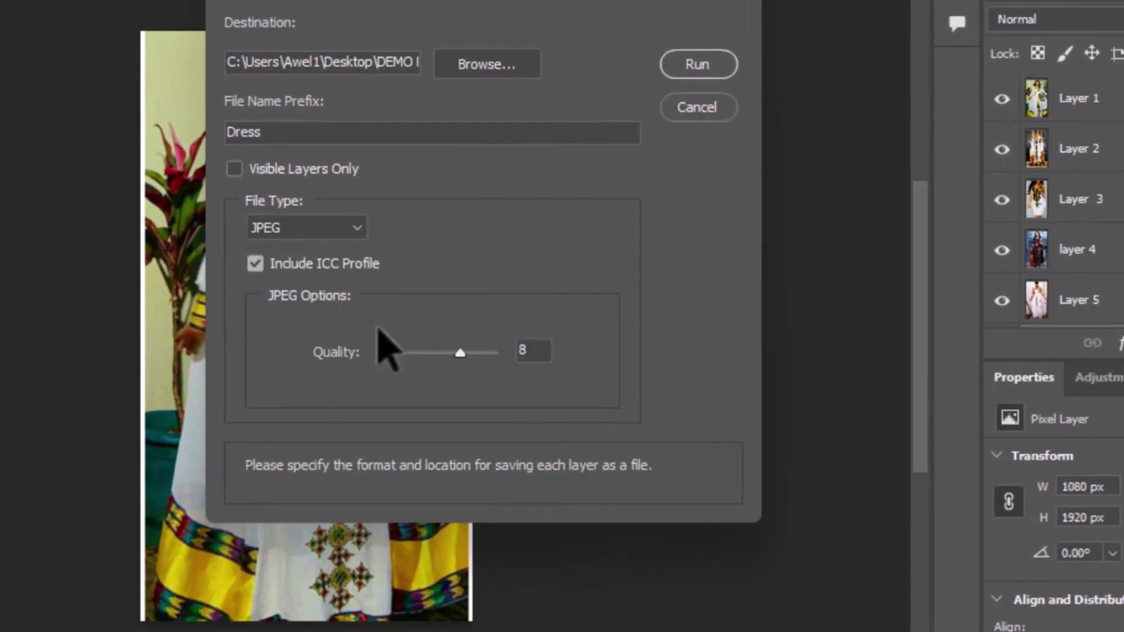
left_click_drag(470, 353, 502, 354)
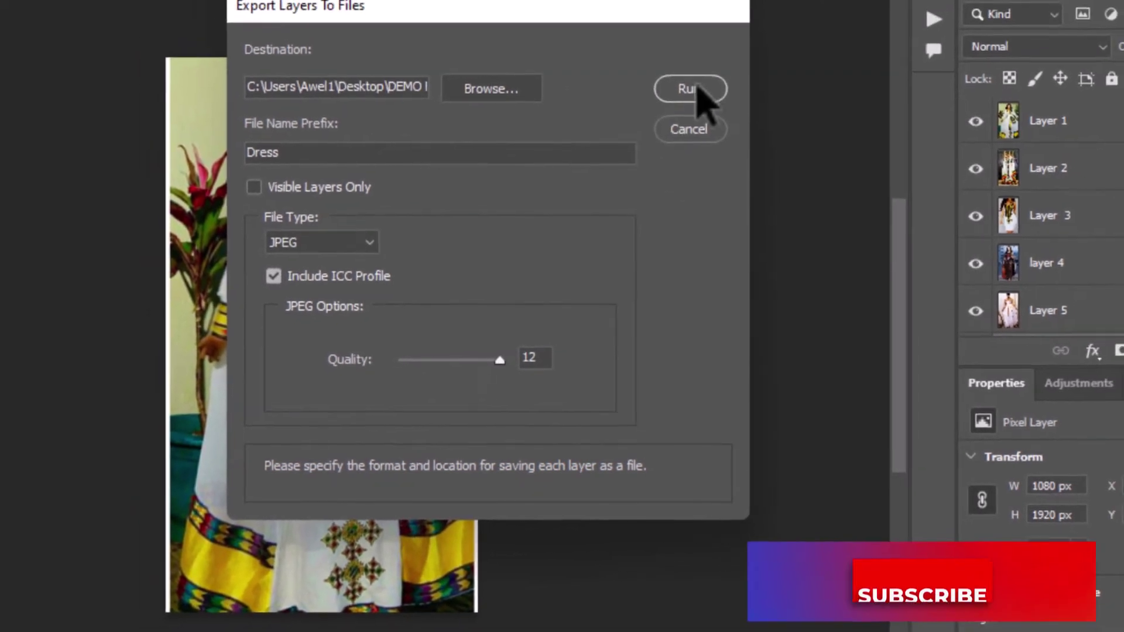
Step: Run the layer export and dismiss the success Script Alert
left_click(684, 111)
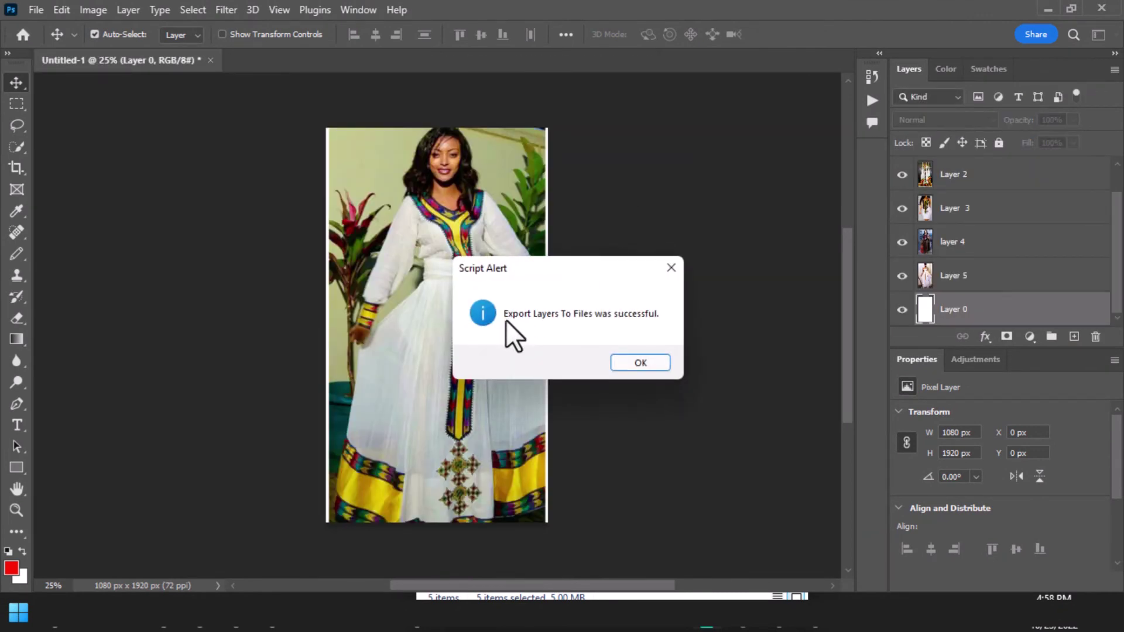
left_click(638, 365)
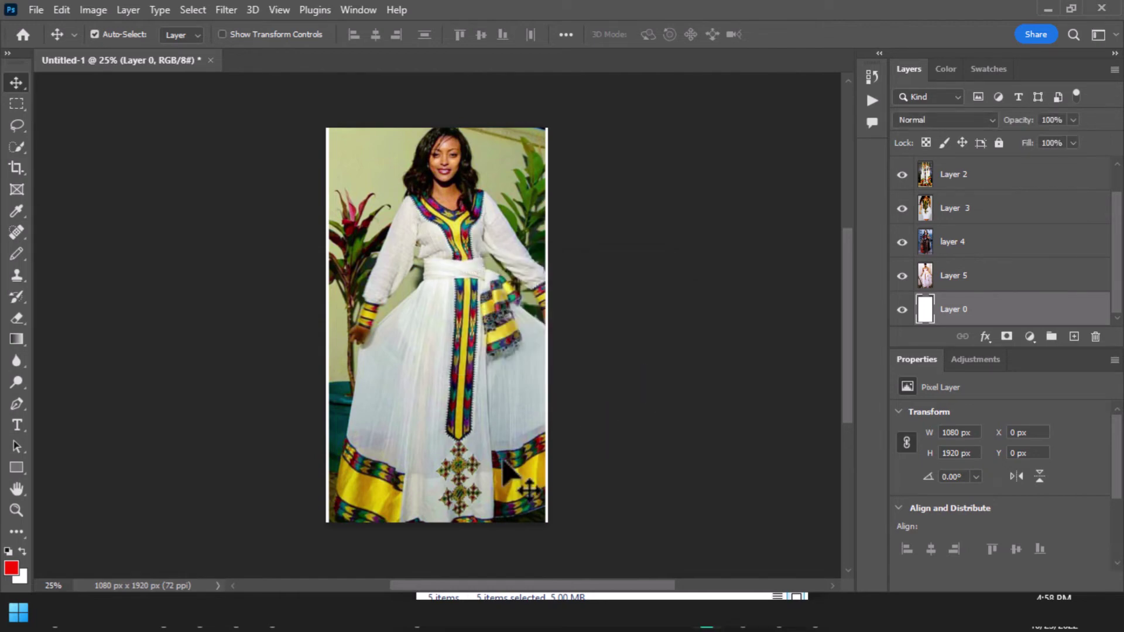
Step: Open Desktop's DEMO FOLDER in maximized File Explorer and review the six Dress JPEGs
left_click(418, 624)
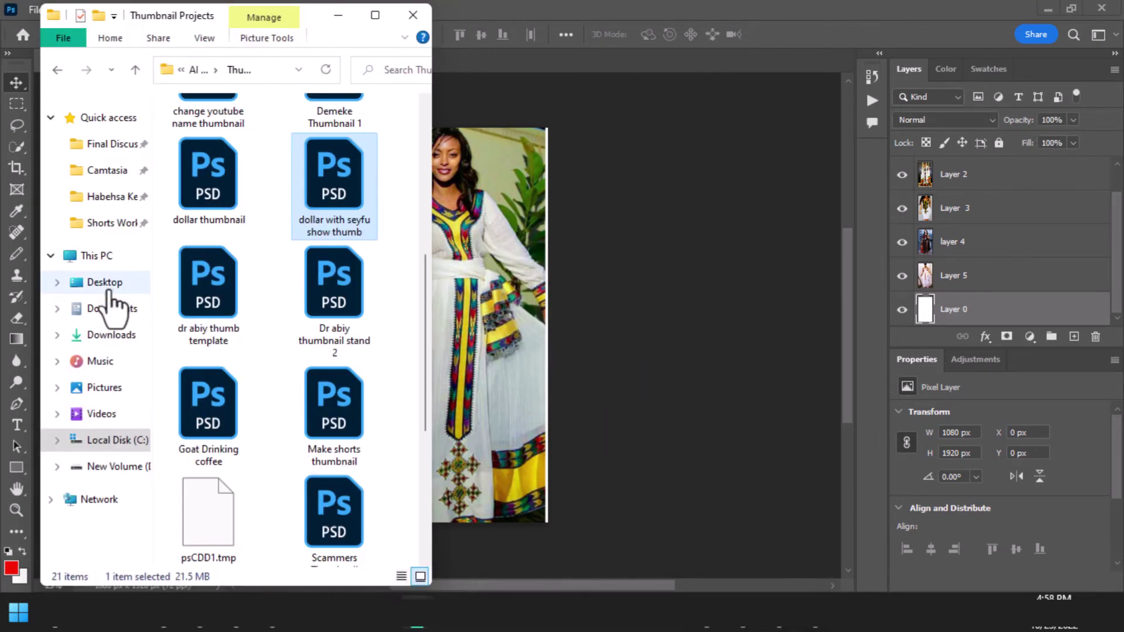
left_click(53, 282)
double_click(371, 12)
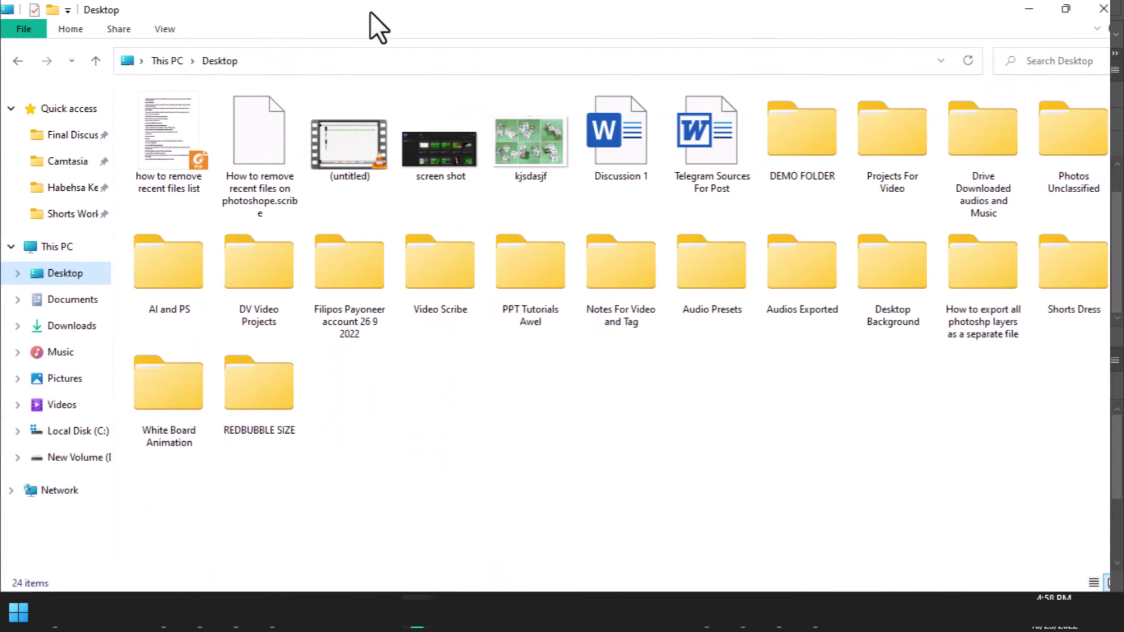
double_click(815, 145)
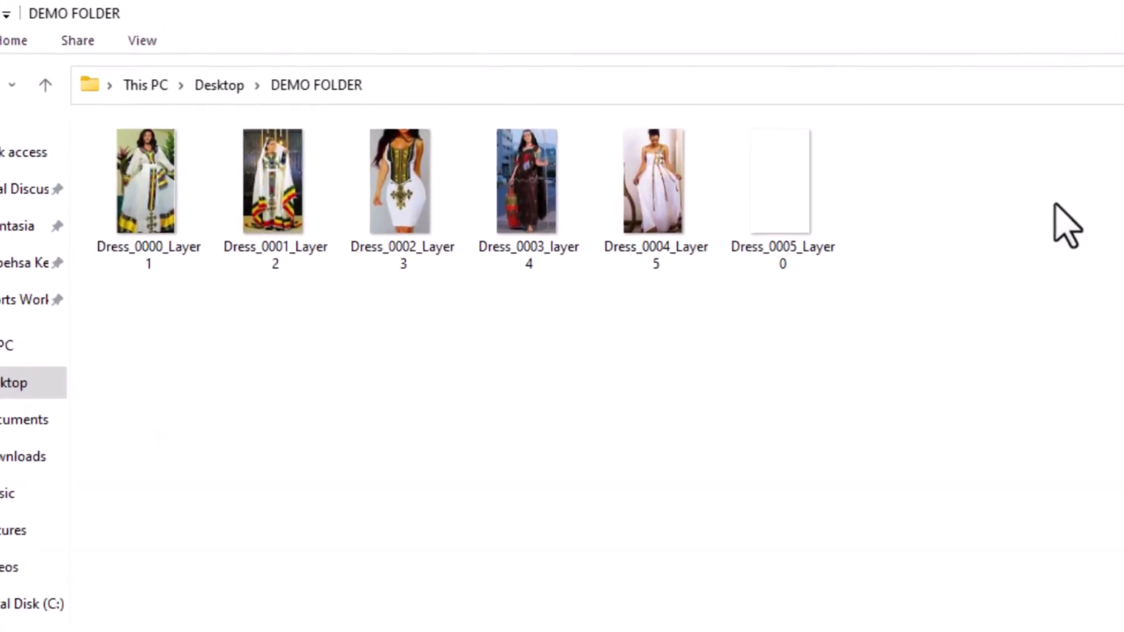
left_click_drag(1089, 215, 106, 220)
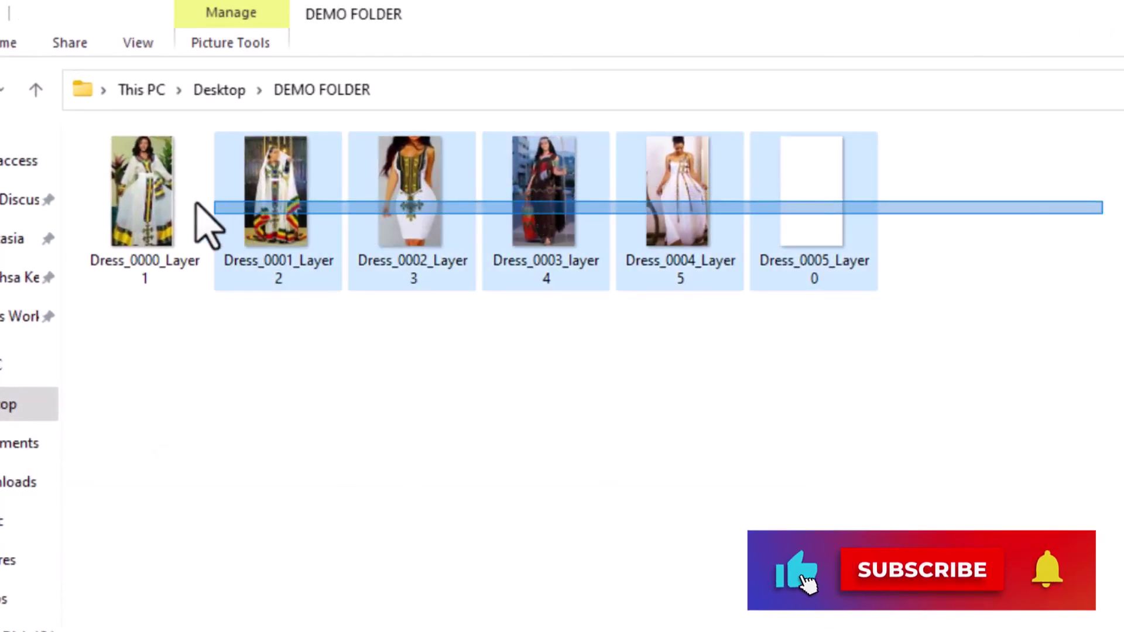
left_click(245, 378)
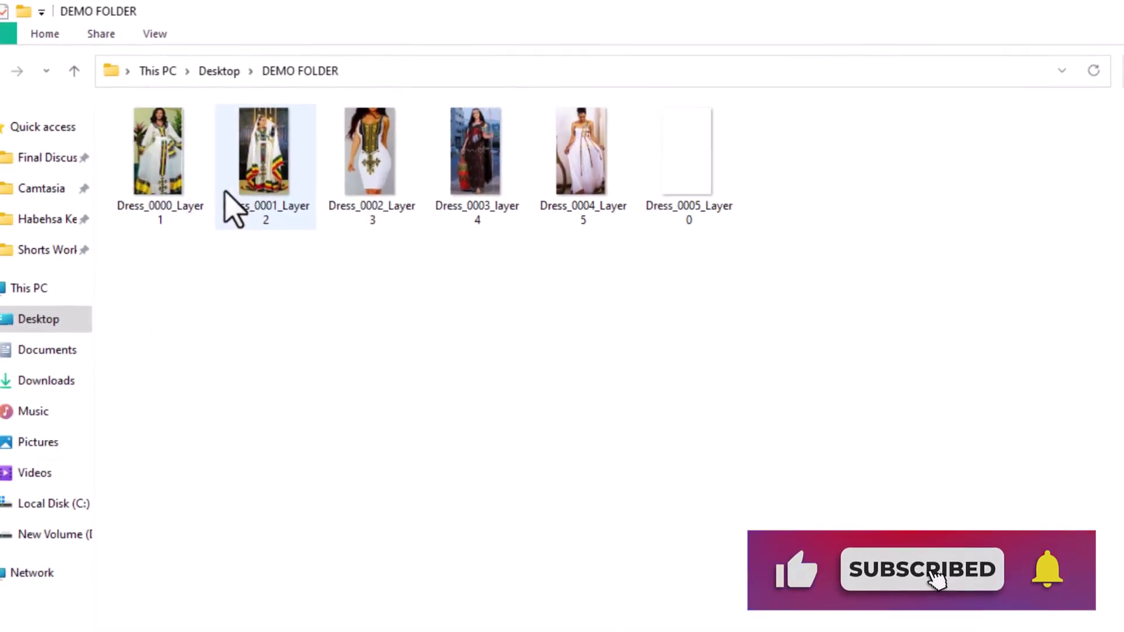